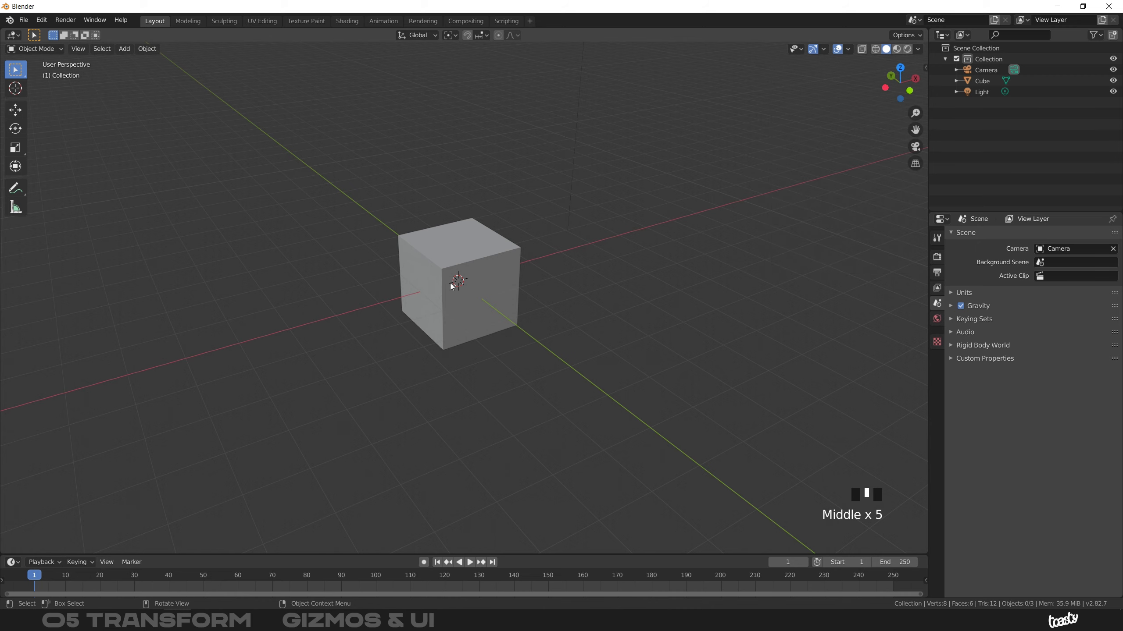
Toggle the viewport overlays off and on again, and display the Z axis line.
left_click(836, 49)
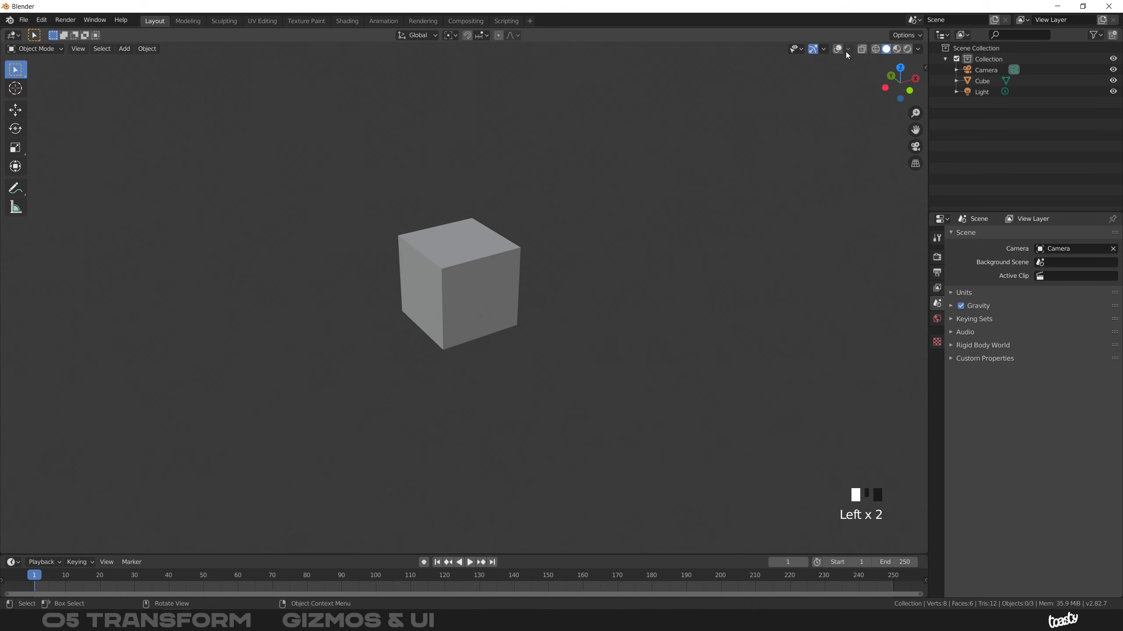
left_click(837, 50)
left_click(848, 49)
left_click(910, 101)
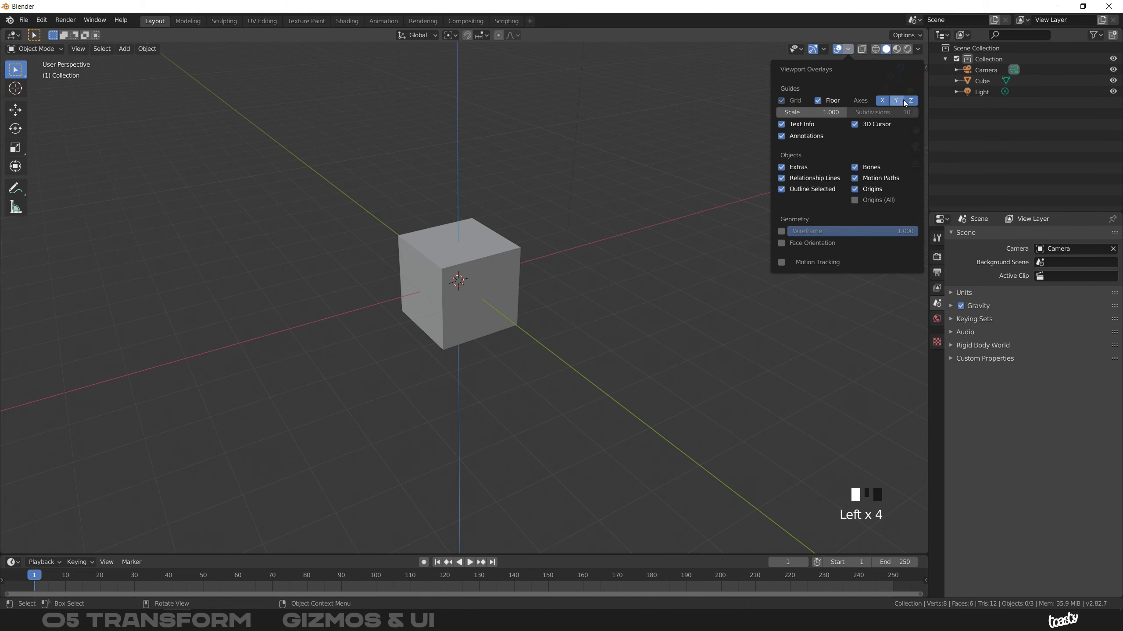
Select the default cube in the viewport.
middle_click_drag(461, 224, 462, 274)
left_click_drag(483, 92, 447, 177)
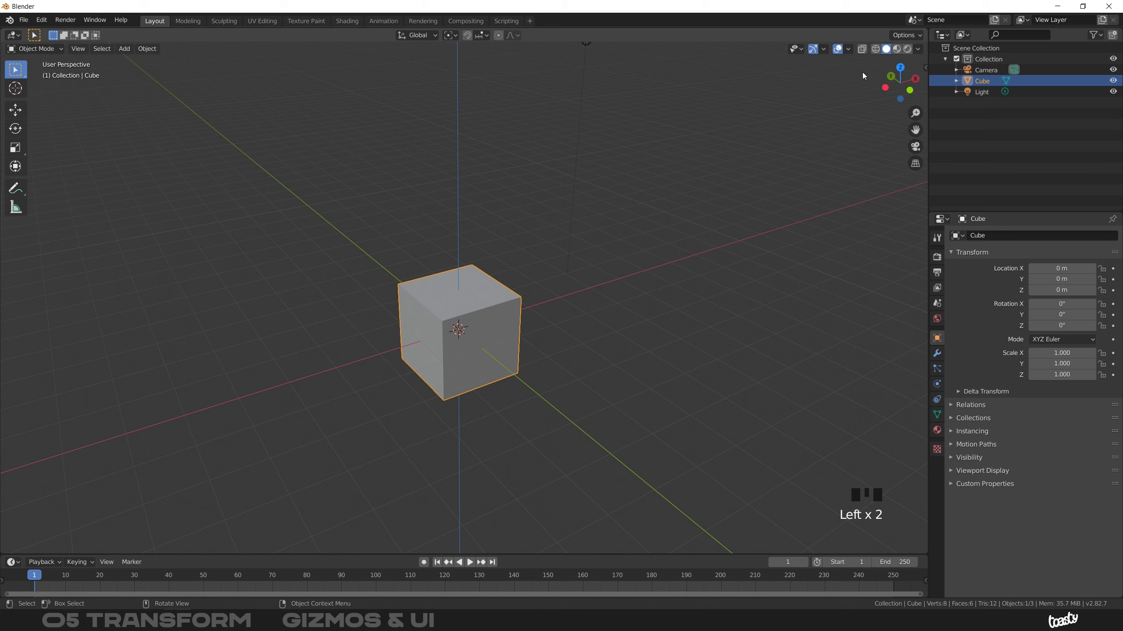
left_click(847, 49)
left_click(484, 304)
left_click(464, 309)
left_click(445, 314)
left_click_drag(539, 237, 482, 301)
left_click(528, 270)
left_click(490, 291)
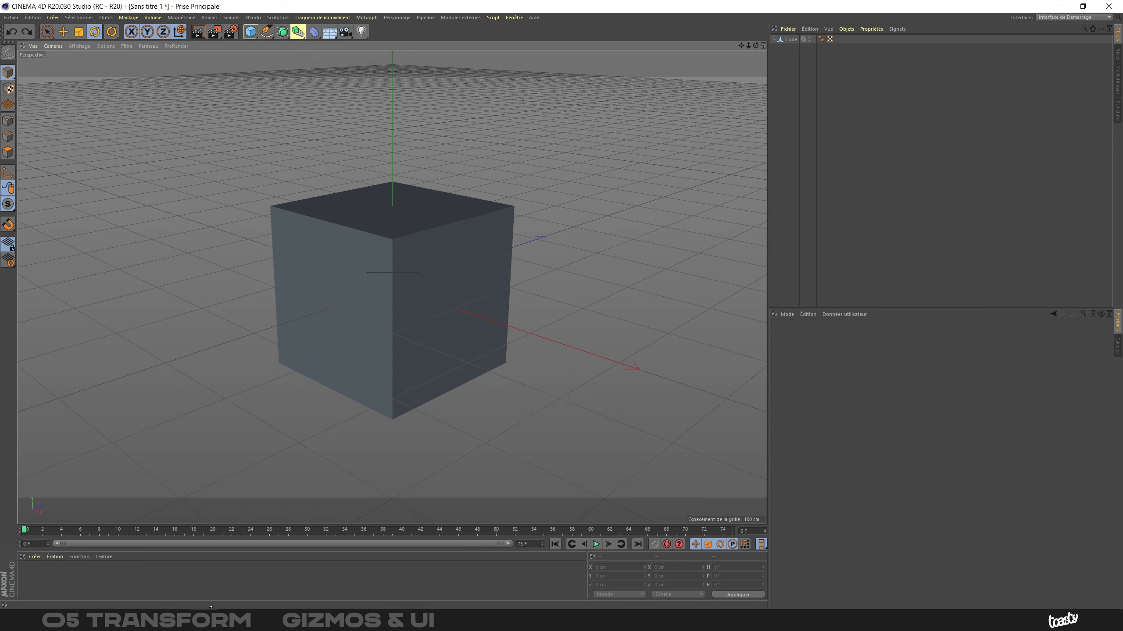
Switch to Cinema 4D and select its cube with the selection brush (Pinceau de sélection).
left_click(461, 241)
left_click(47, 31)
left_click(95, 44)
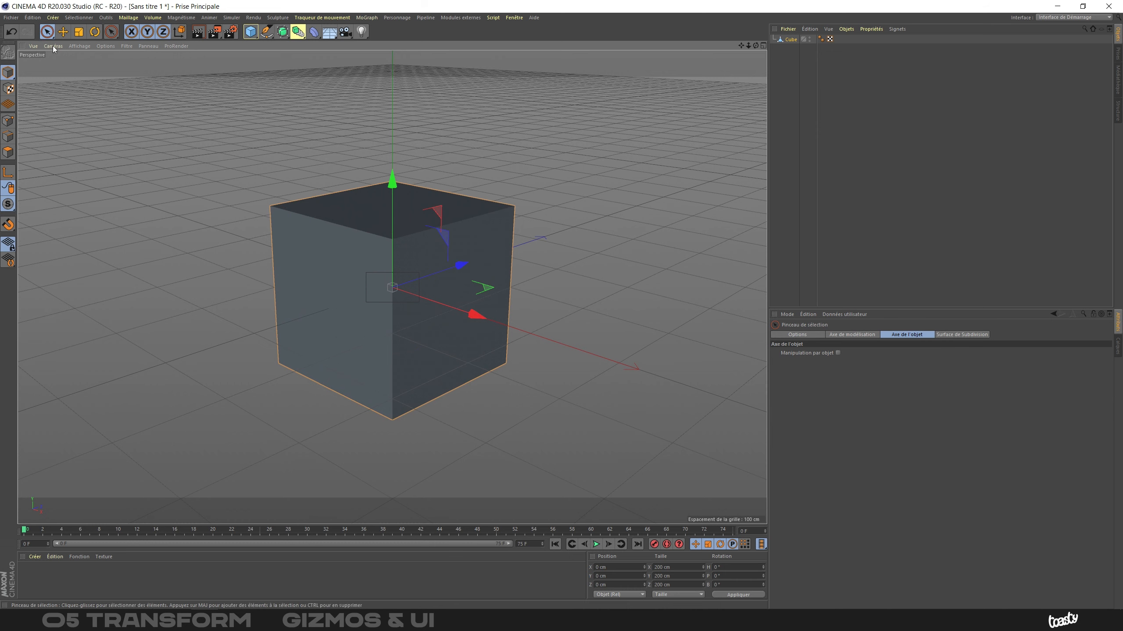
left_click(558, 196)
left_click(513, 221)
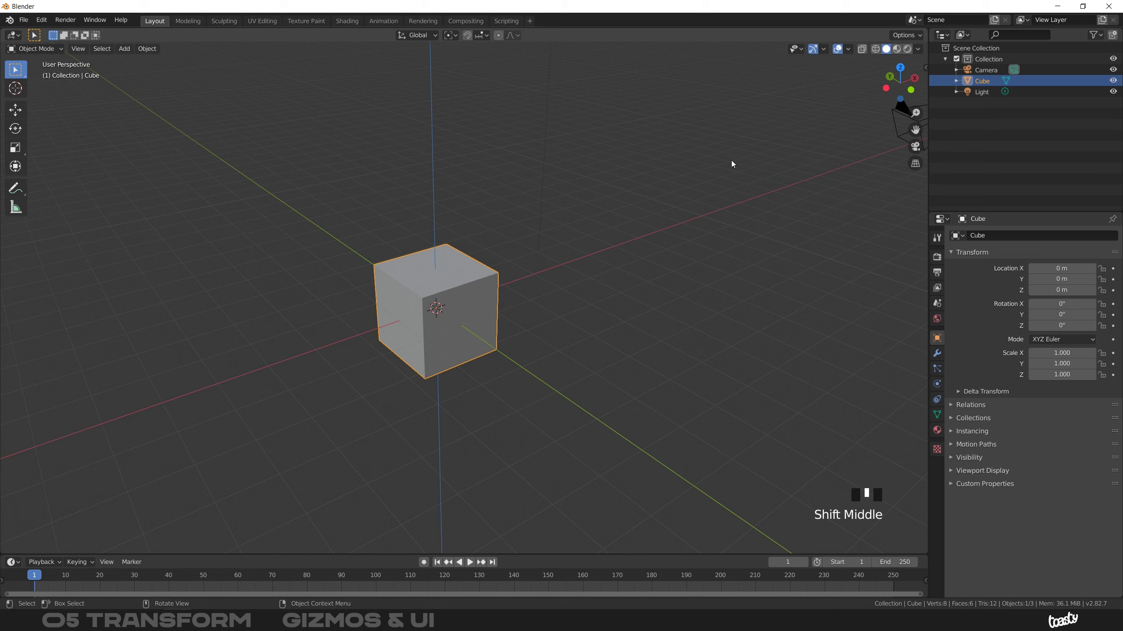
Back in Blender, enable the Move, Rotate and Scale object gizmos, leaving only Move on by switching Scale and Rotate off again.
left_click(824, 50)
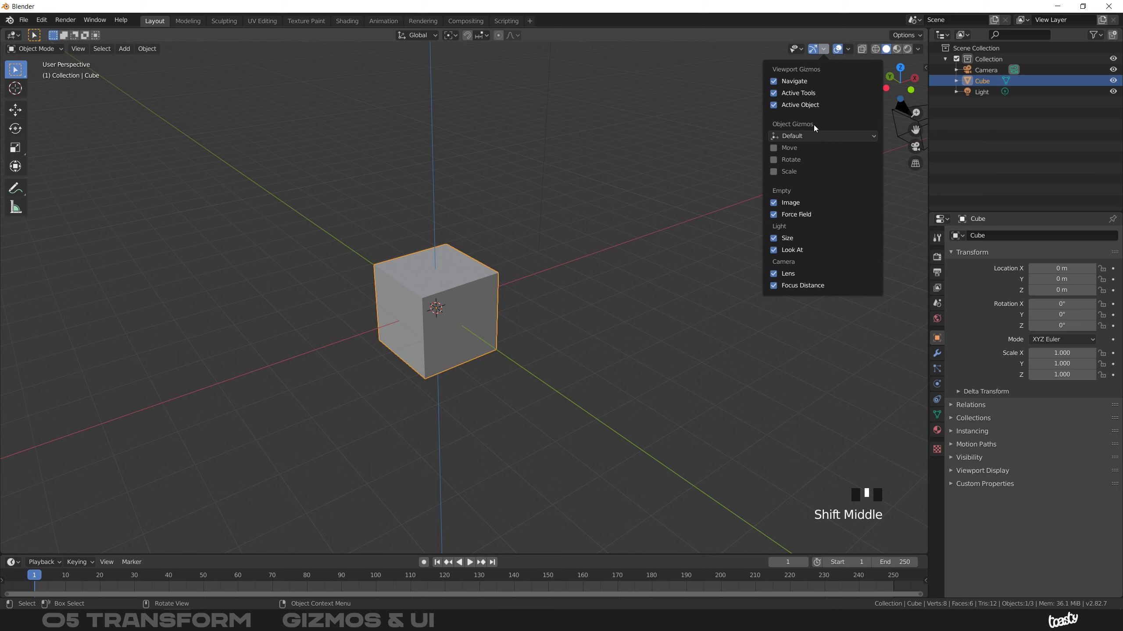
left_click(774, 150)
left_click(774, 160)
left_click(775, 172)
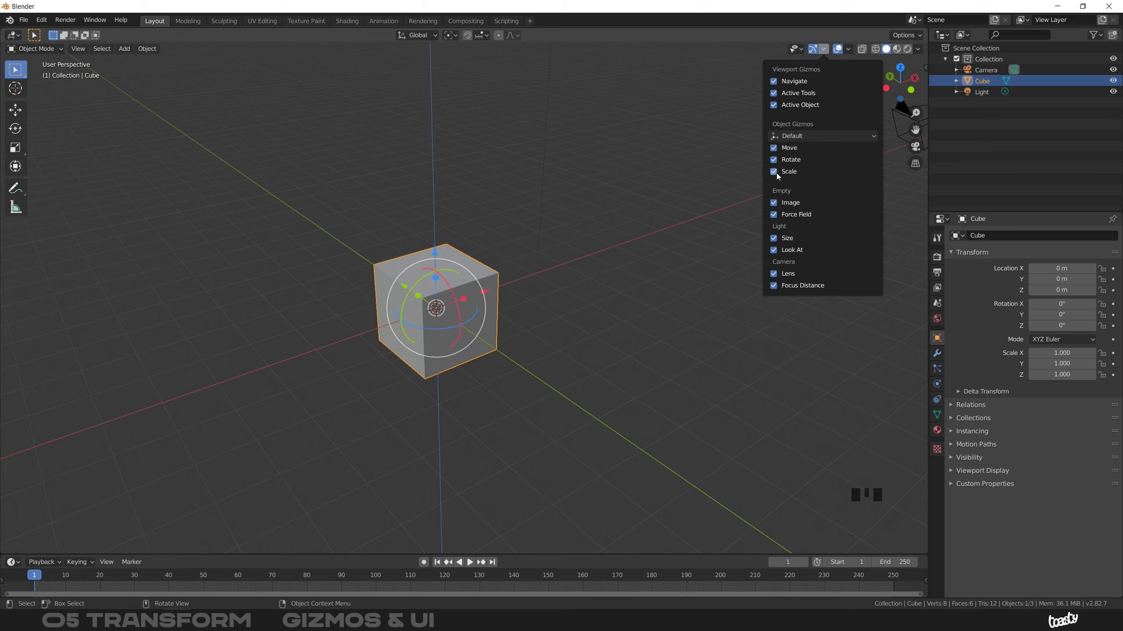
left_click(776, 172)
left_click(777, 160)
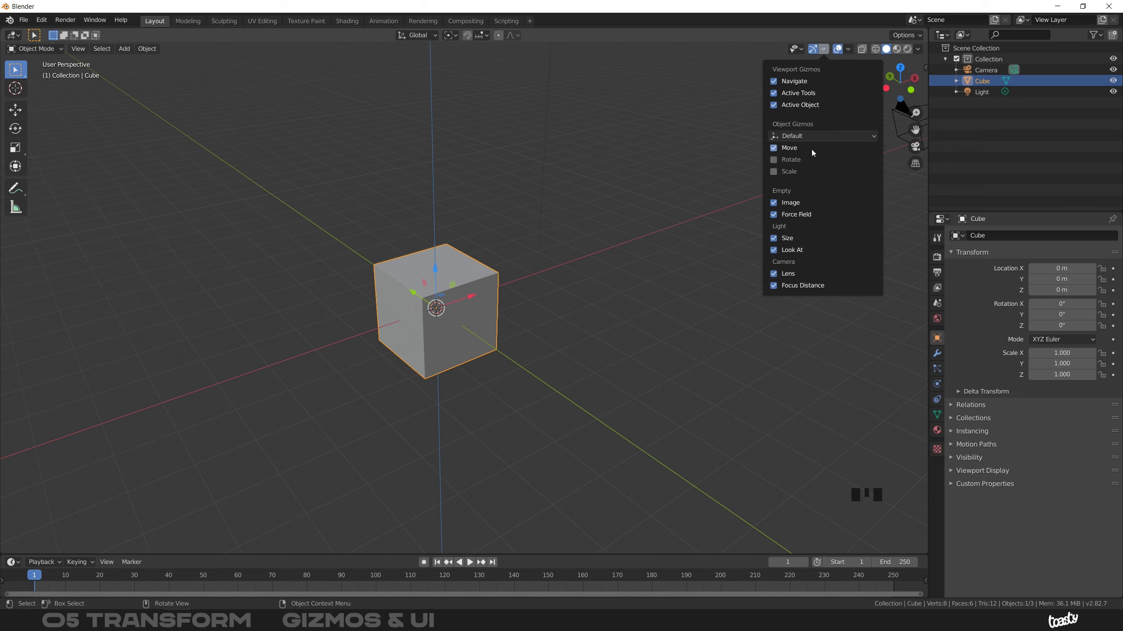
Move the cube freely in the YZ plane with the move gizmo, to about Y -0.43 m and Z 1.30 m.
middle_click_drag(478, 309, 479, 286, "ctrl")
middle_click_drag(469, 233, 308, 231)
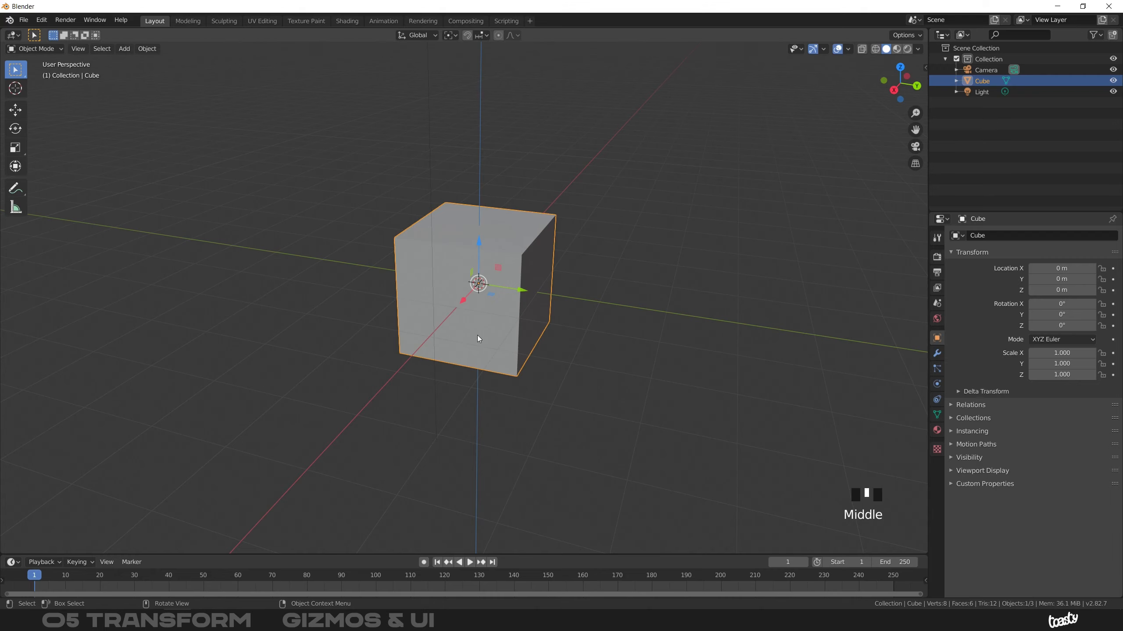
middle_click_drag(478, 335, 437, 271)
left_click_drag(446, 271, 460, 223)
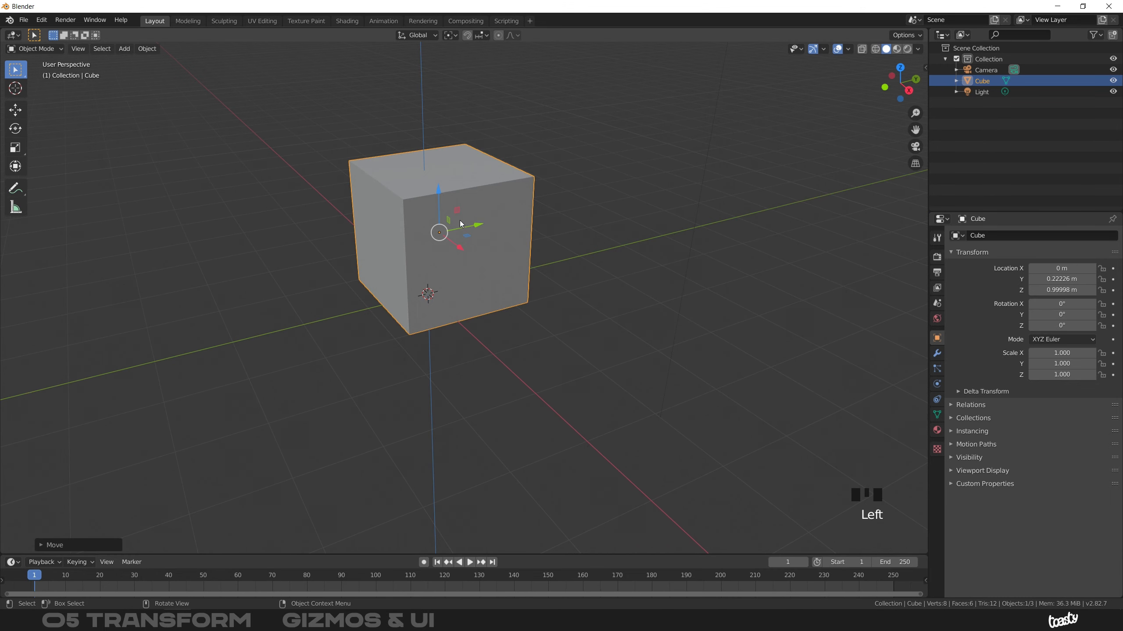
middle_click_drag(472, 193, 451, 182)
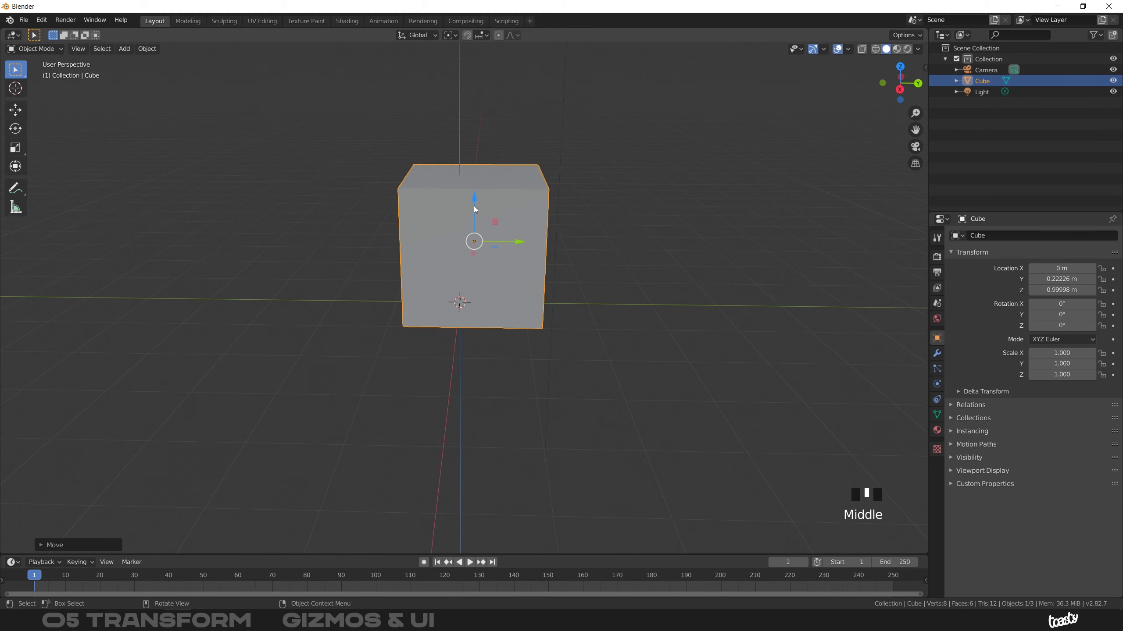
left_click_drag(495, 222, 466, 173)
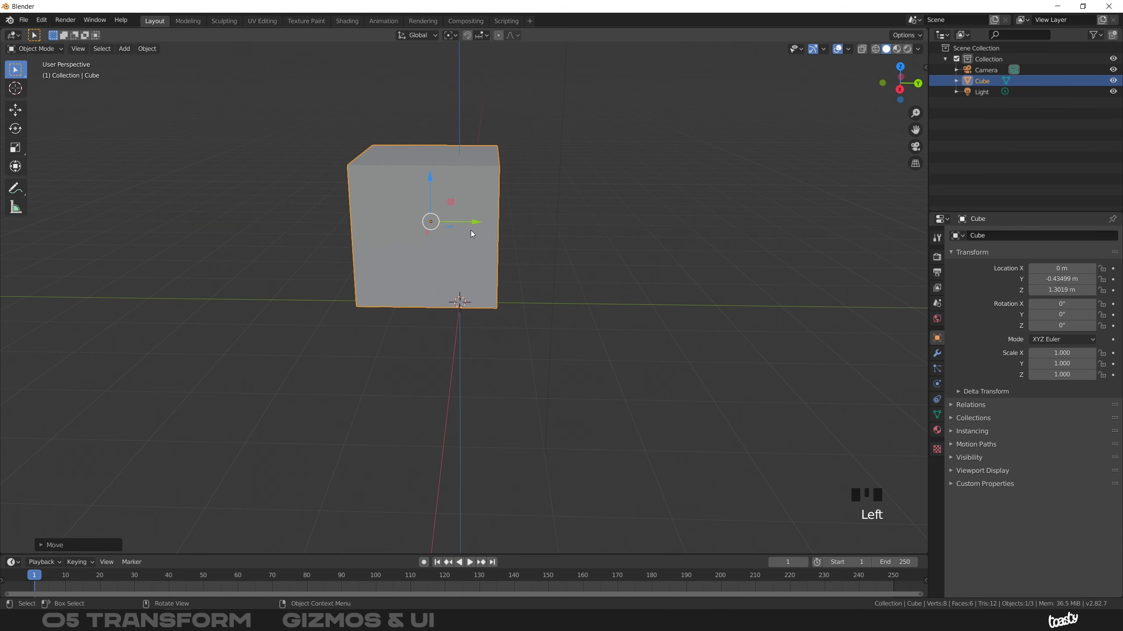
Undo the cube's gizmo moves.
key("ctrl+z")
key("ctrl+z")
key("ctrl+z")
Turn the Rotate and Scale object gizmos back on alongside Move.
middle_click_drag(463, 218, 505, 241)
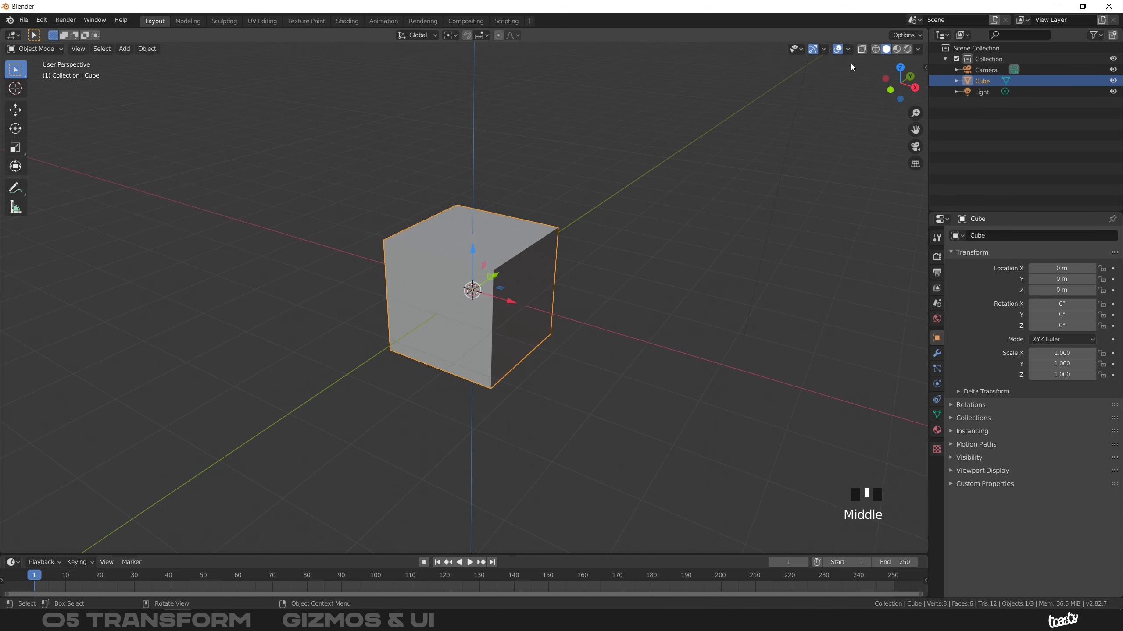
left_click(824, 49)
left_click(772, 160)
left_click(774, 172)
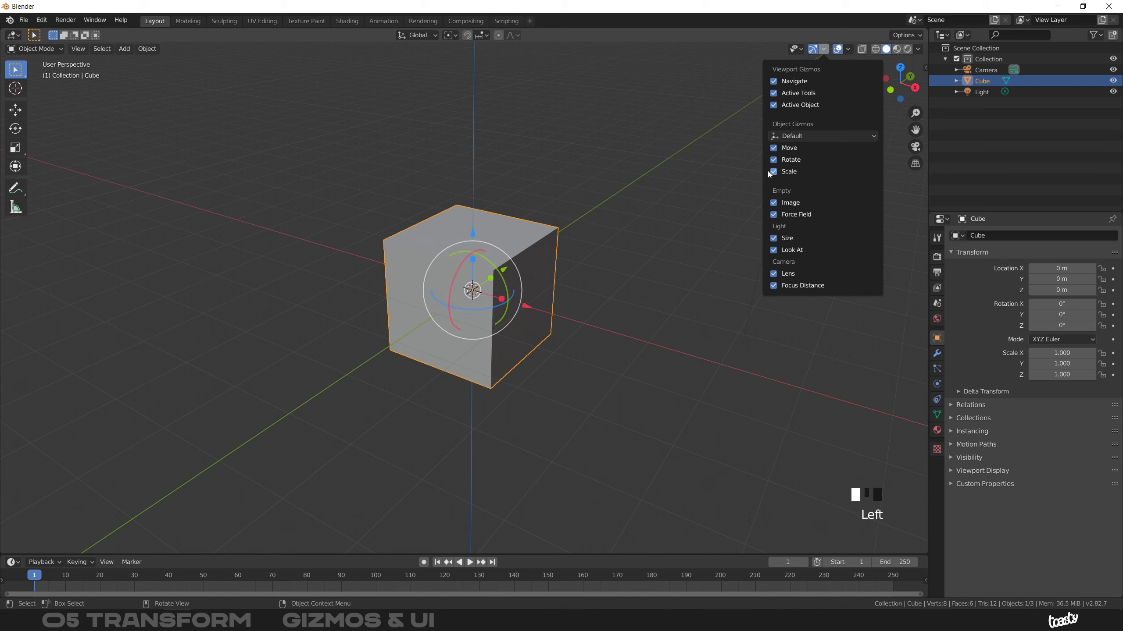
Scale the cube along Z to about 1.436 and rotate it about Y to about -36.3° using the gizmos.
middle_click_drag(504, 265, 474, 255)
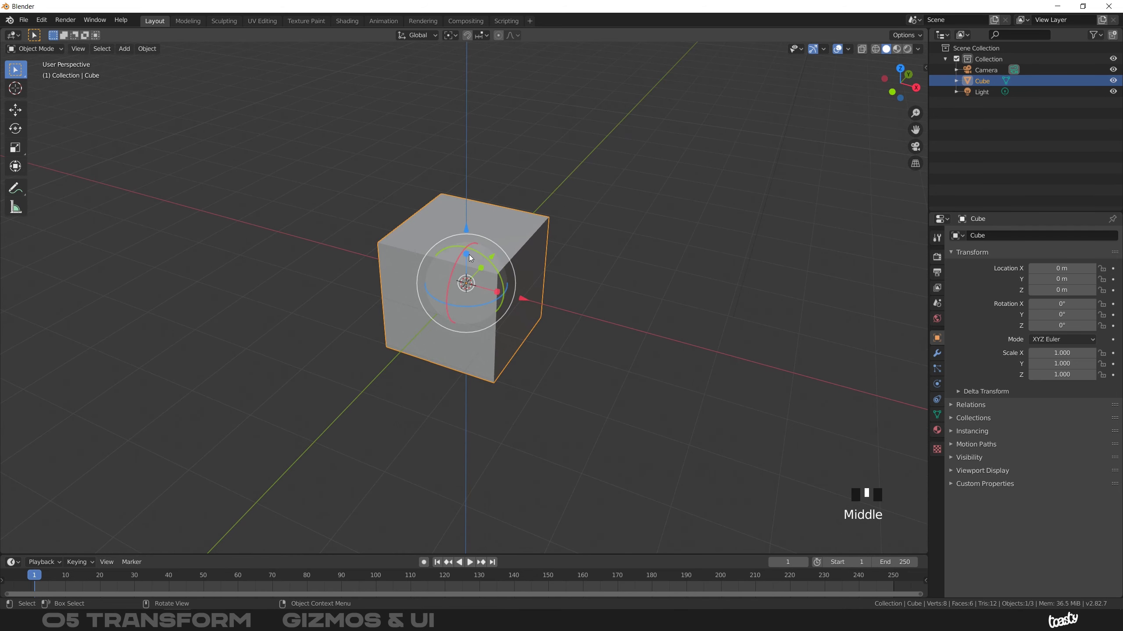
left_click_drag(468, 258, 454, 233)
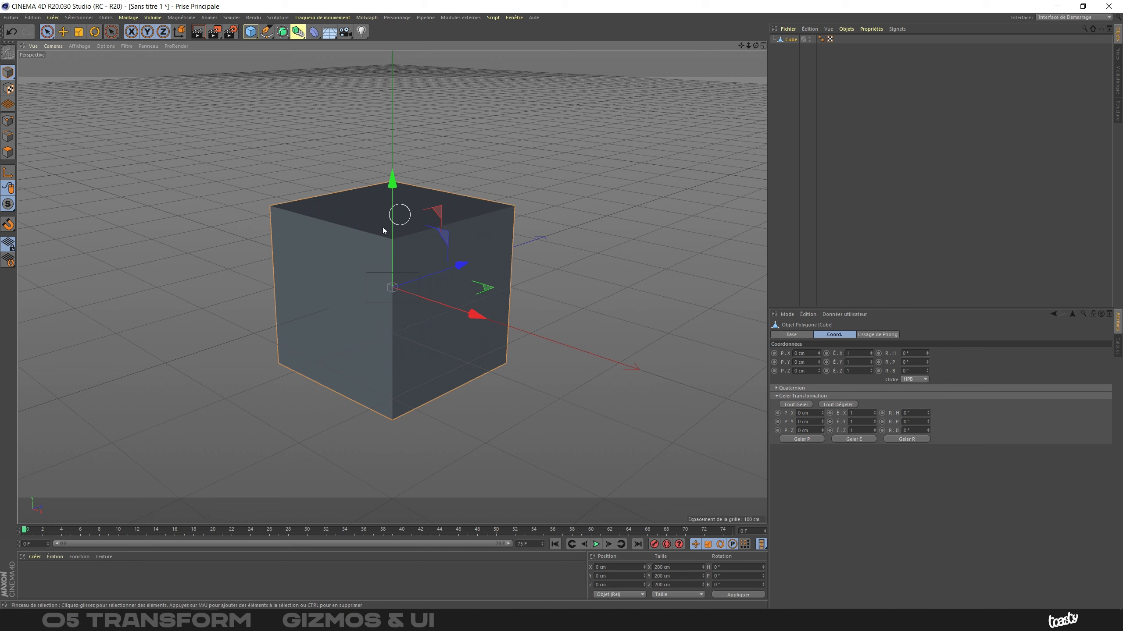
Switch to Cinema 4D and cycle through the Move, Scale and Rotate tools on the selected cube.
left_click(63, 31)
left_click(78, 36)
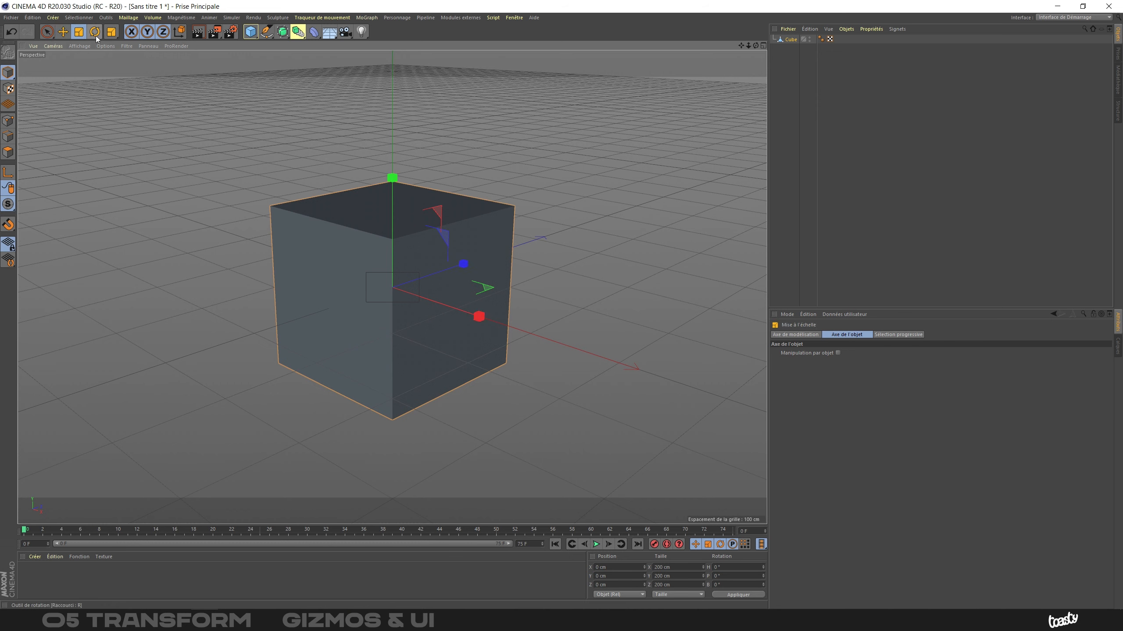
left_click(95, 35)
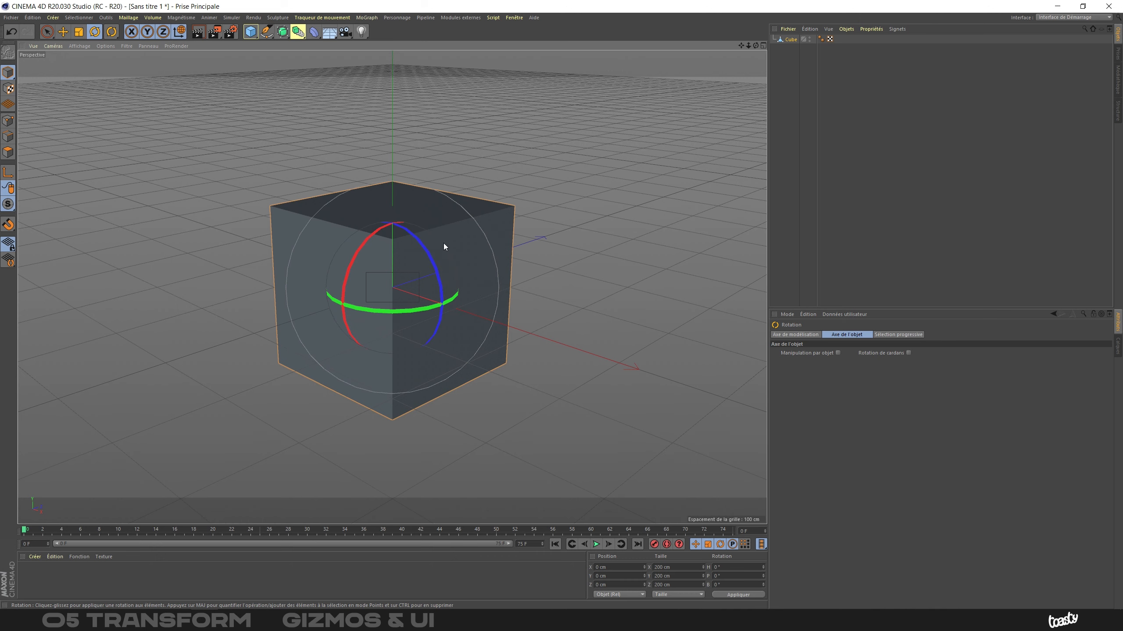
key("e")
key("r")
key("t")
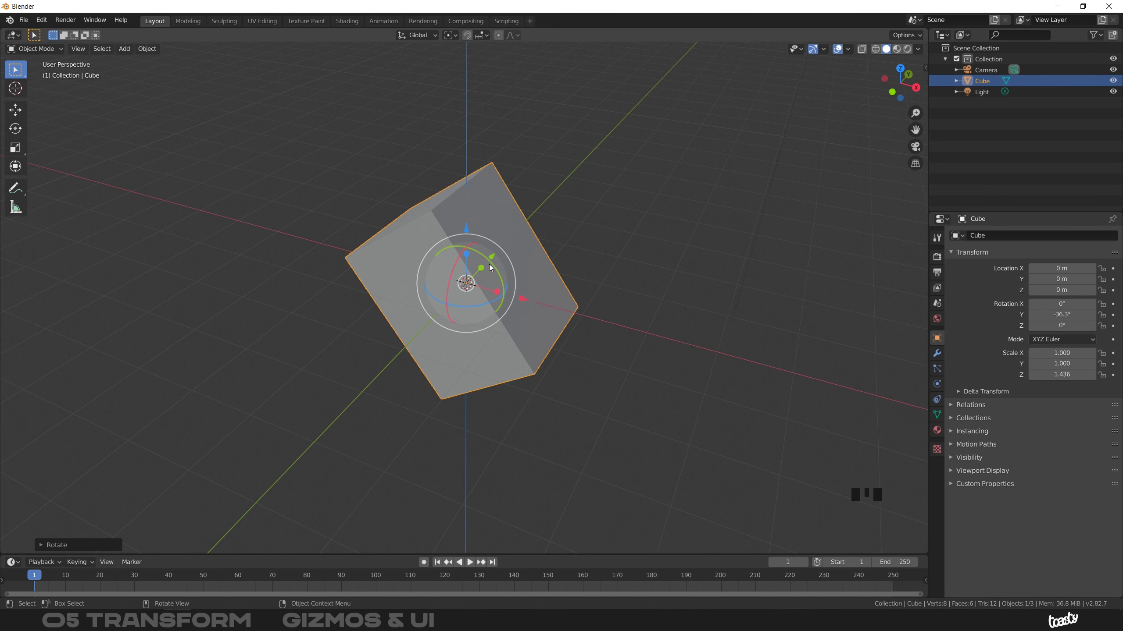
Return to Blender and inspect the tilted cube and the viewport gizmo options.
middle_click_drag(491, 269, 494, 323)
left_click(823, 49)
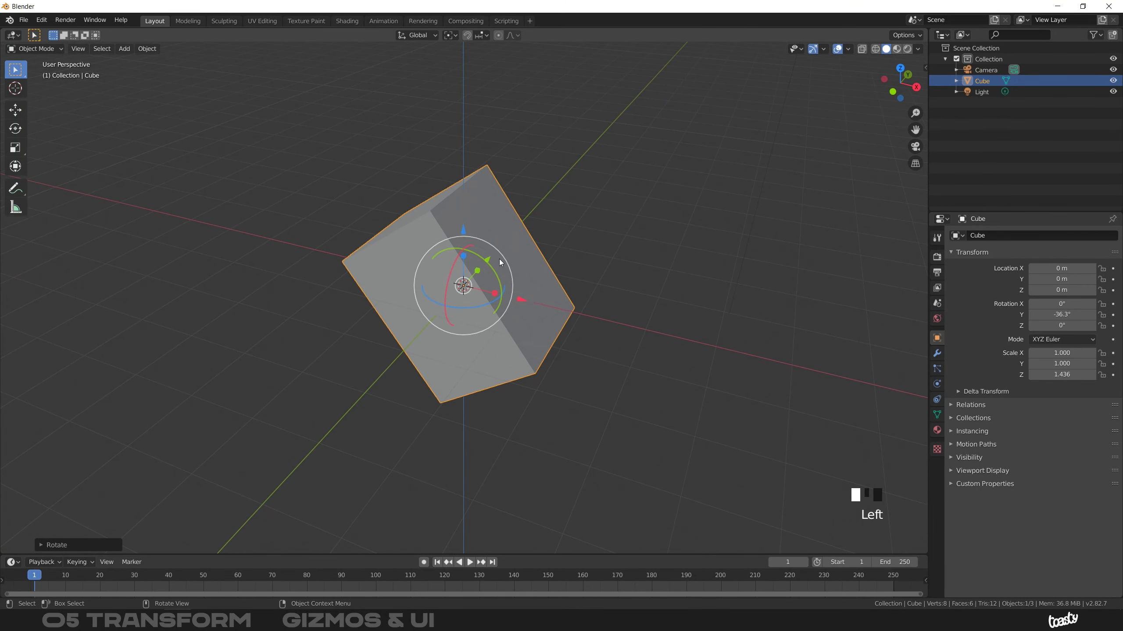
middle_click_drag(447, 339, 484, 251)
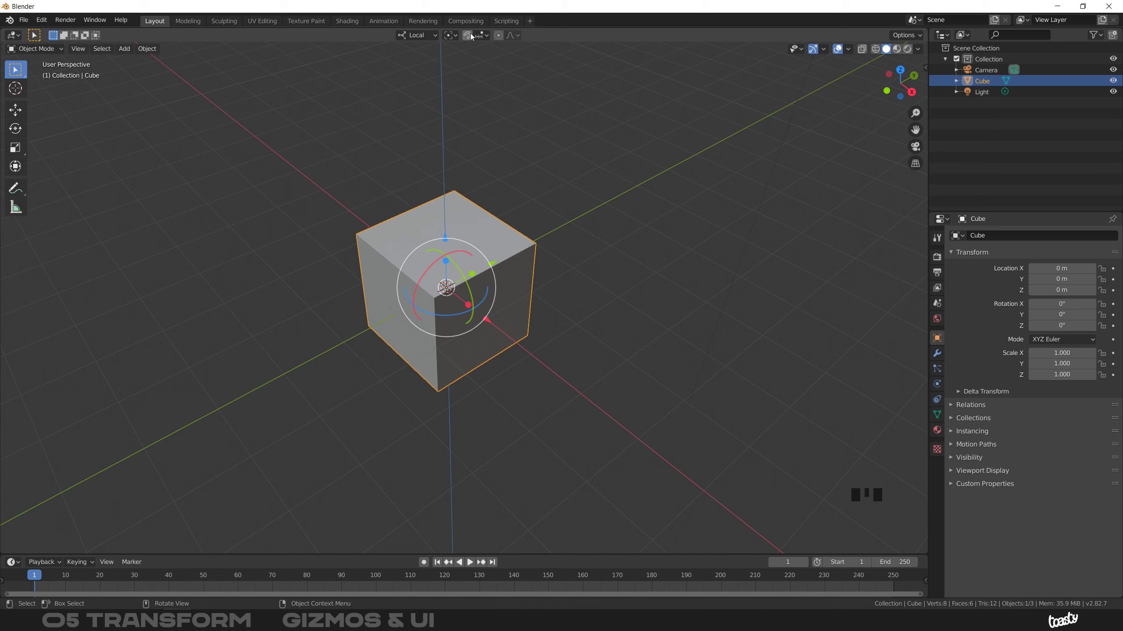
Review the snapping options and turn snapping on.
left_click(488, 38)
left_click(484, 36)
left_click(468, 36)
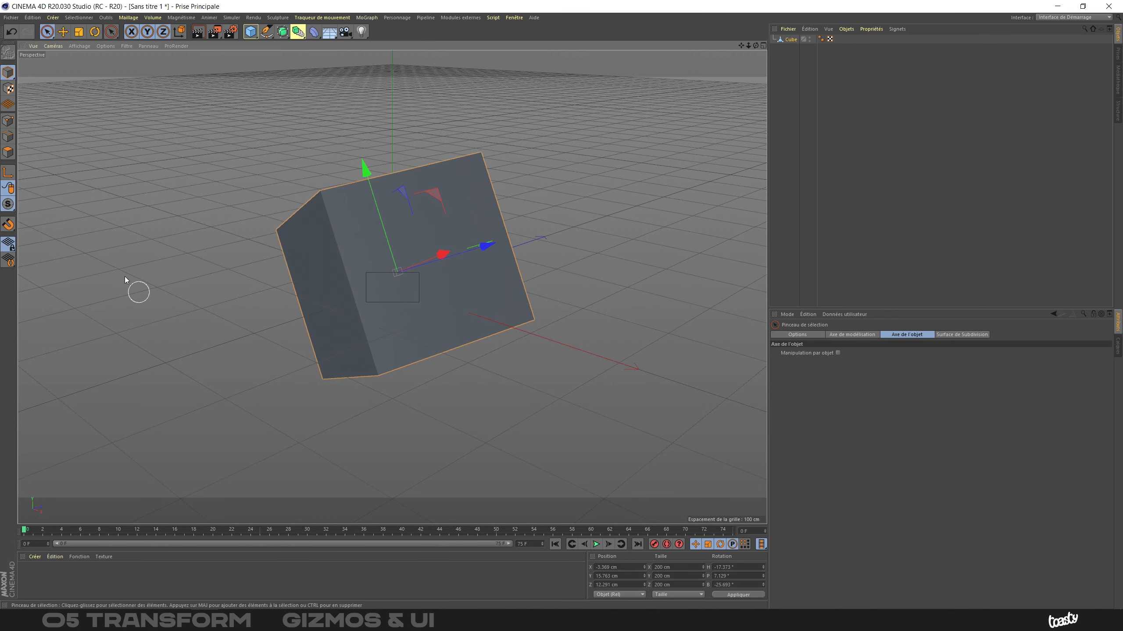
Switch to Cinema 4D, enable snapping (Activer le Magnétisme) and look through its snap modes.
left_click(9, 225)
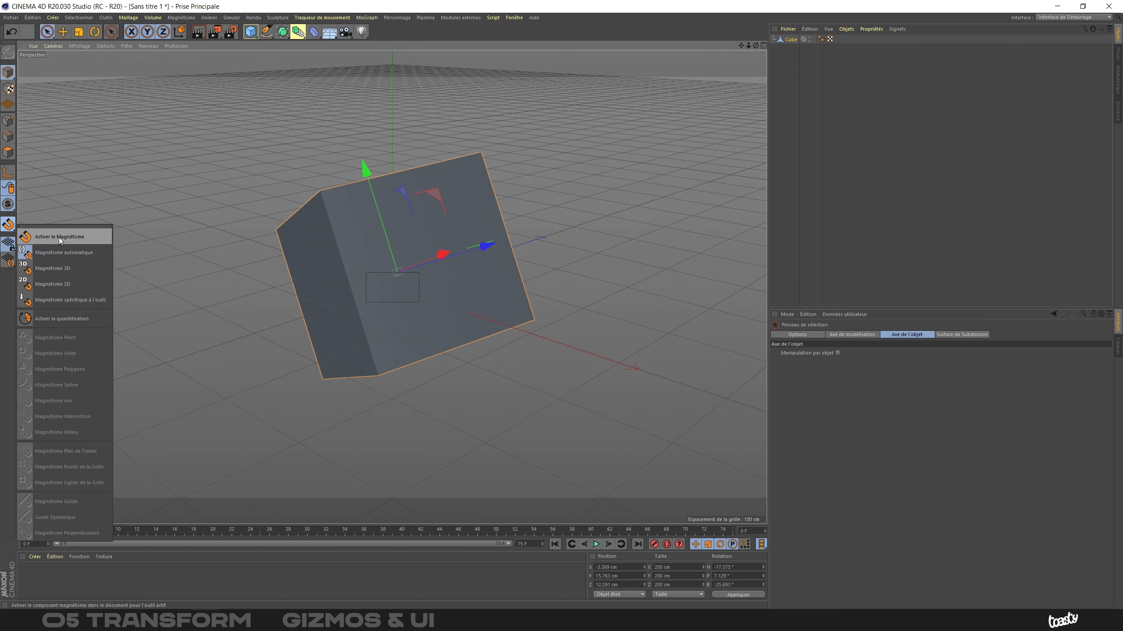
left_click(51, 239)
left_click(7, 228)
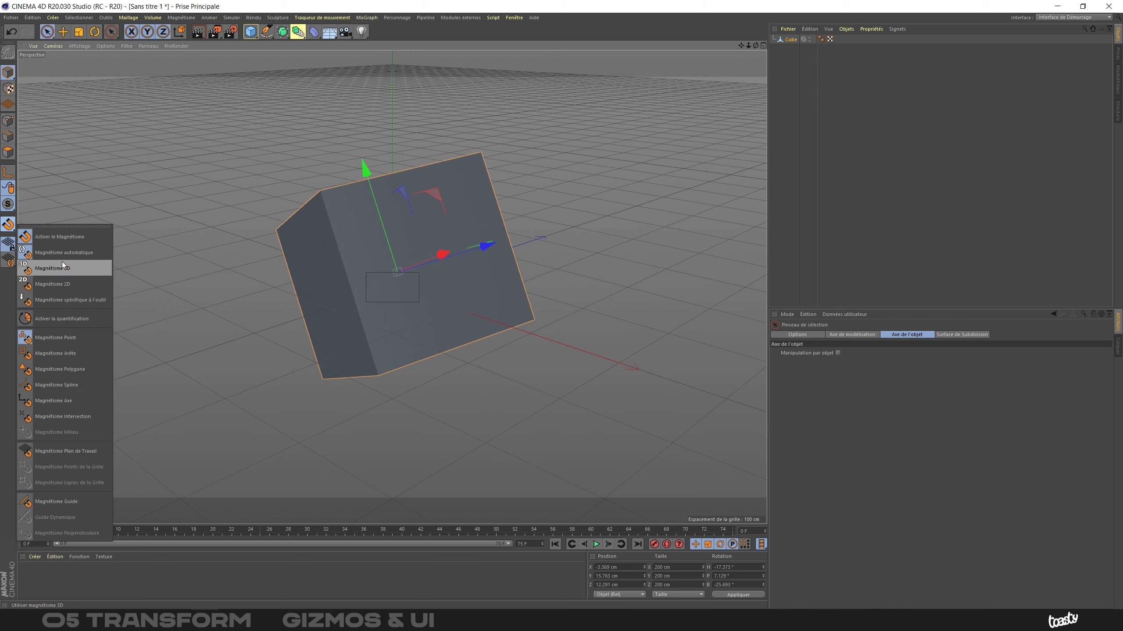
left_click(21, 274)
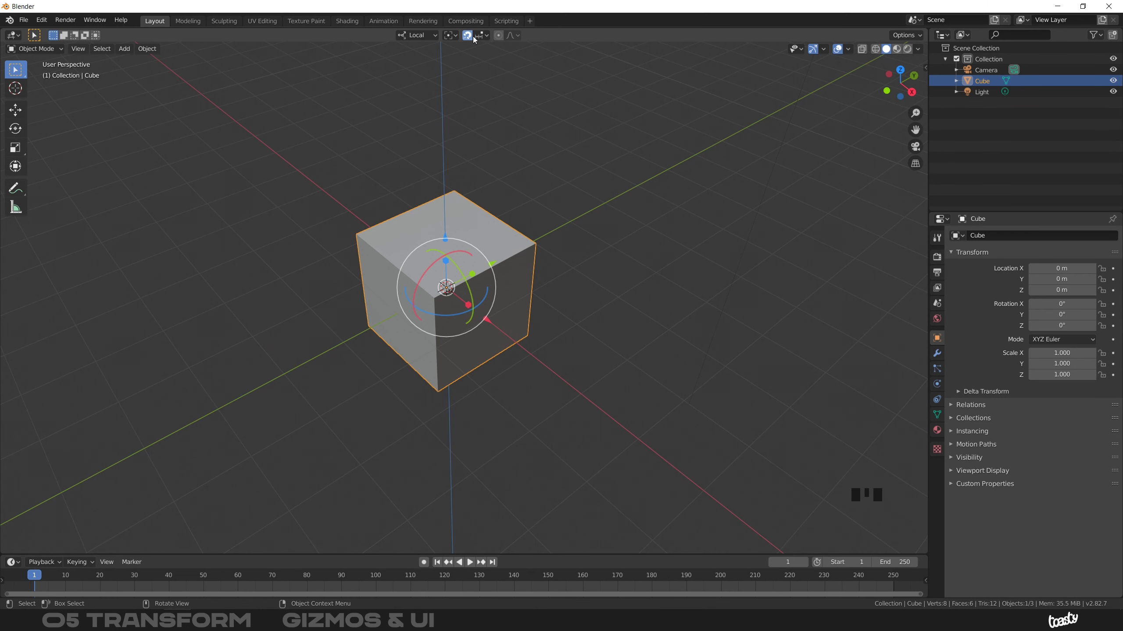
Return to Blender, check the snap settings and try moving the cube with increment snapping.
left_click(485, 36)
left_click_drag(494, 262, 515, 253)
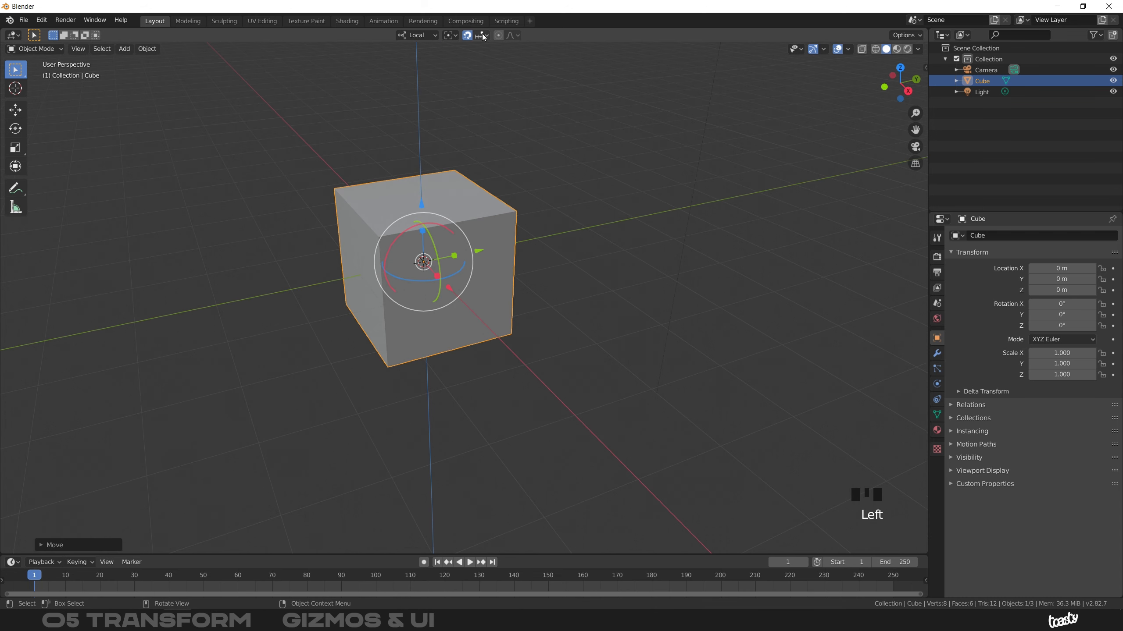
Turn Absolute Grid Snap off and set snapping to Face with Align Rotation to Target enabled.
left_click(484, 36)
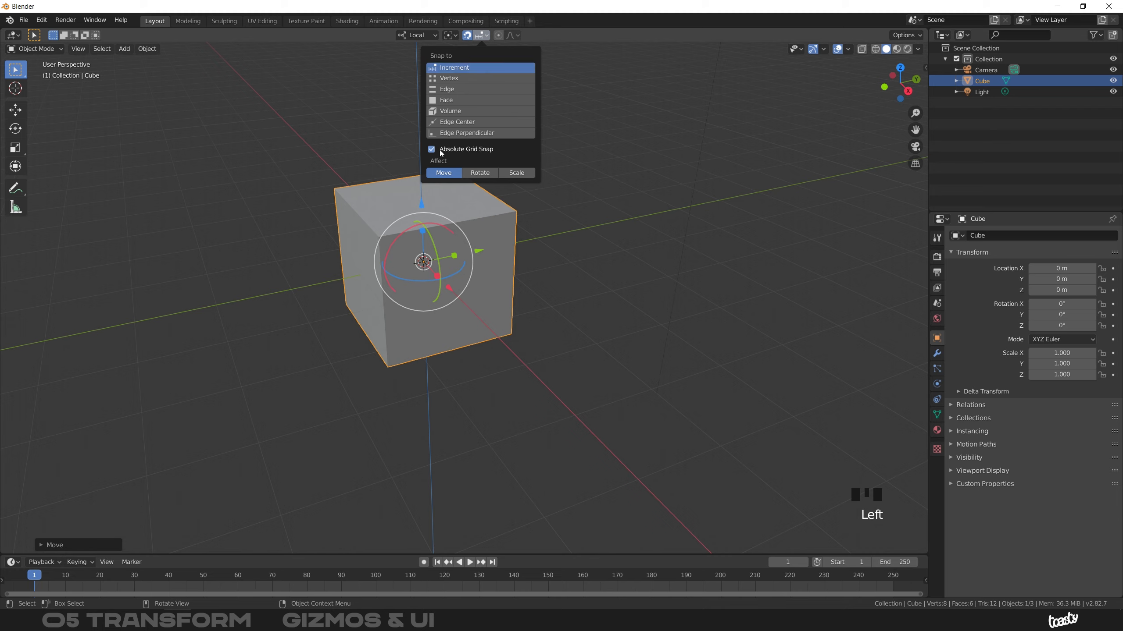
left_click(466, 150)
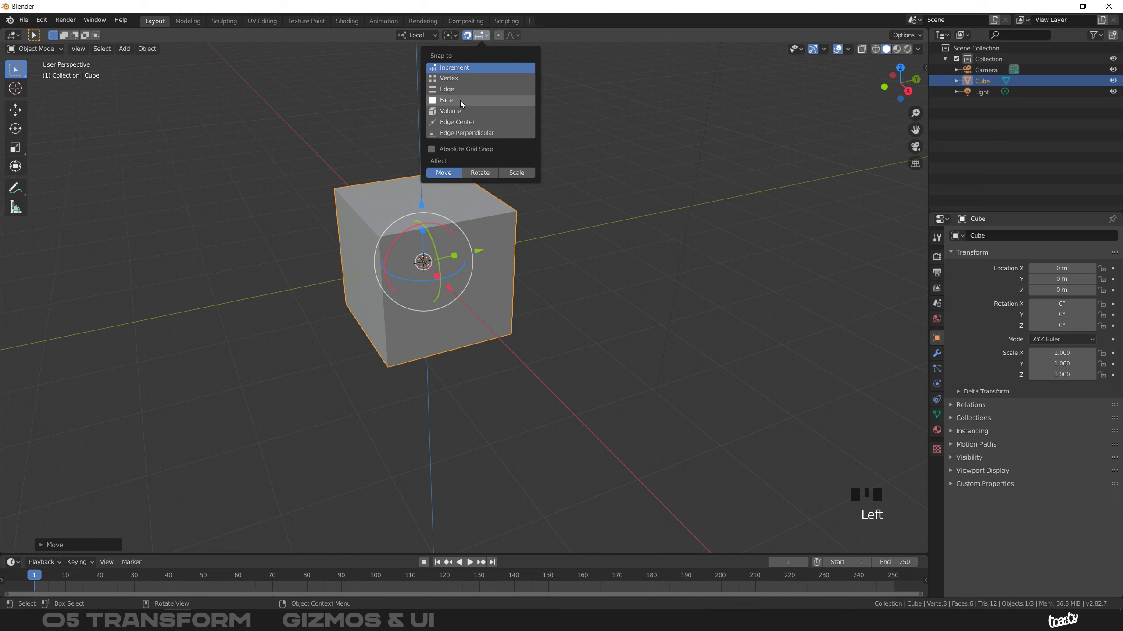
left_click(459, 102)
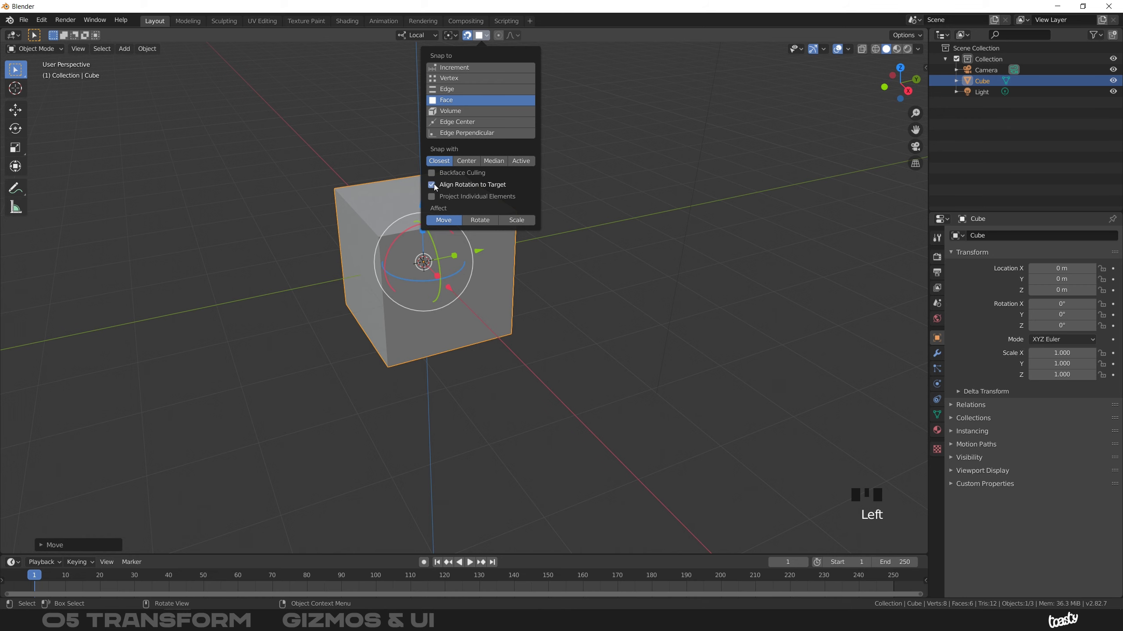
Add a UV sphere and move it along the Y axis, away from the cube.
middle_click_drag(487, 246, 542, 234, "shift")
key("shift+a")
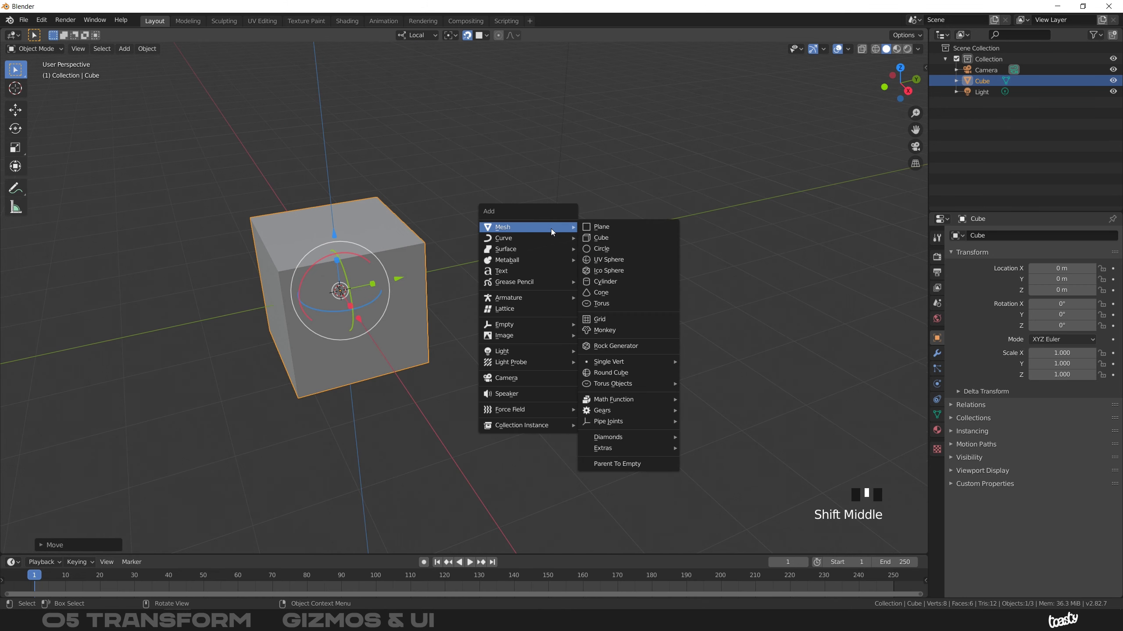
left_click(611, 260)
key("g")
key("x")
key("y")
left_click(705, 228)
Move the cube onto the sphere so it snaps and aligns to the sphere's surface.
left_click(376, 265)
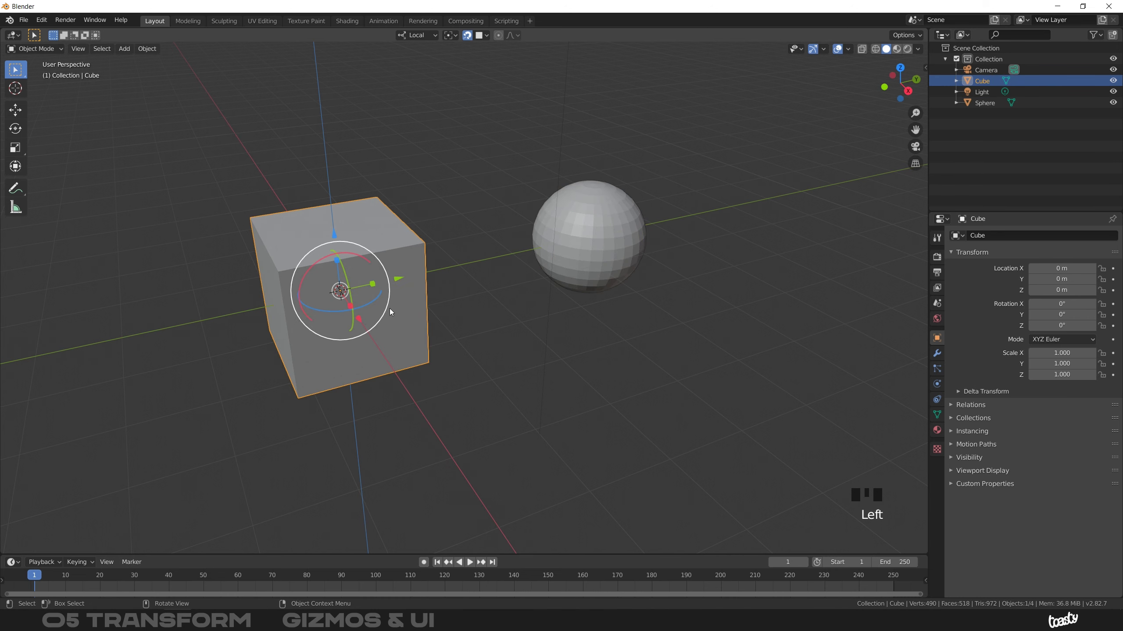
key("g")
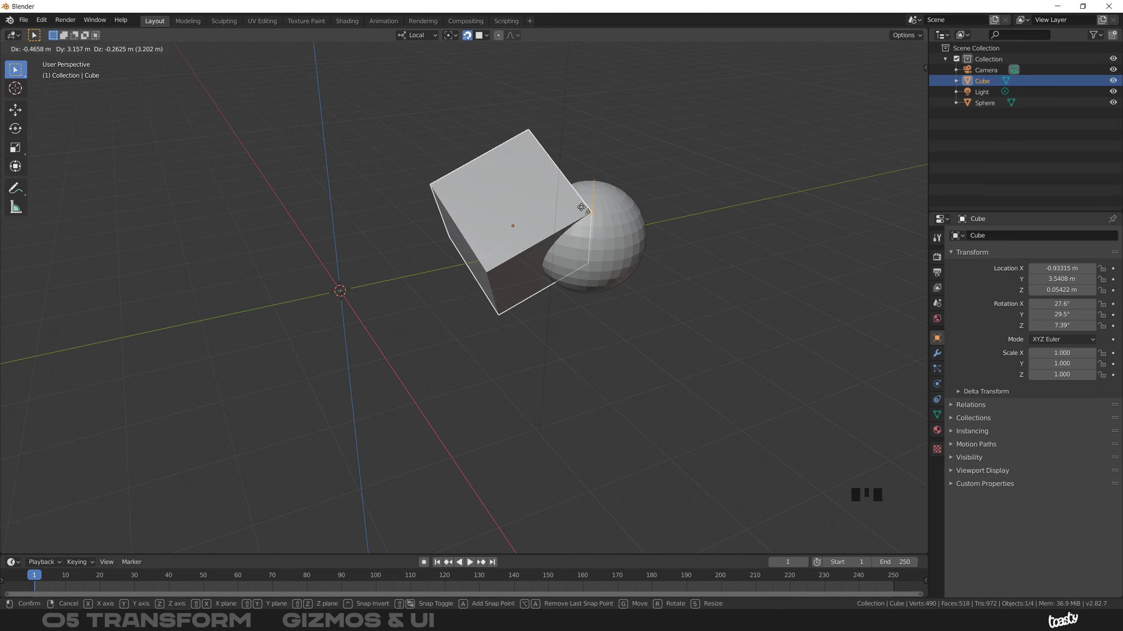
left_click(569, 237)
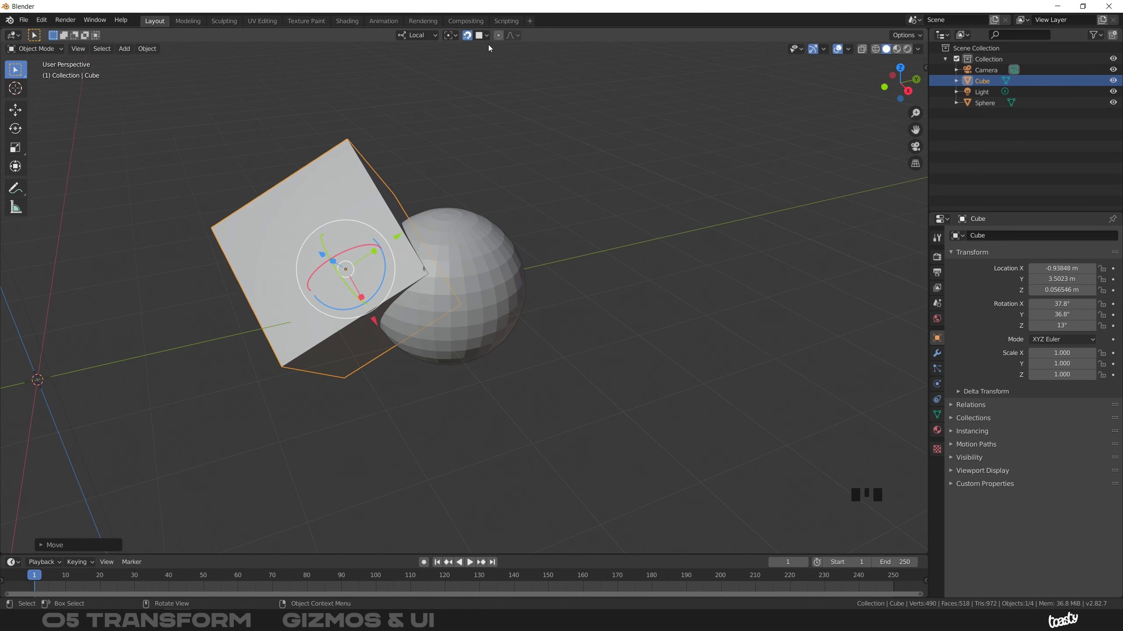
Try moving the cube across the sphere's surface with face snapping and target alignment.
left_click(485, 37)
left_click(349, 270)
key("g")
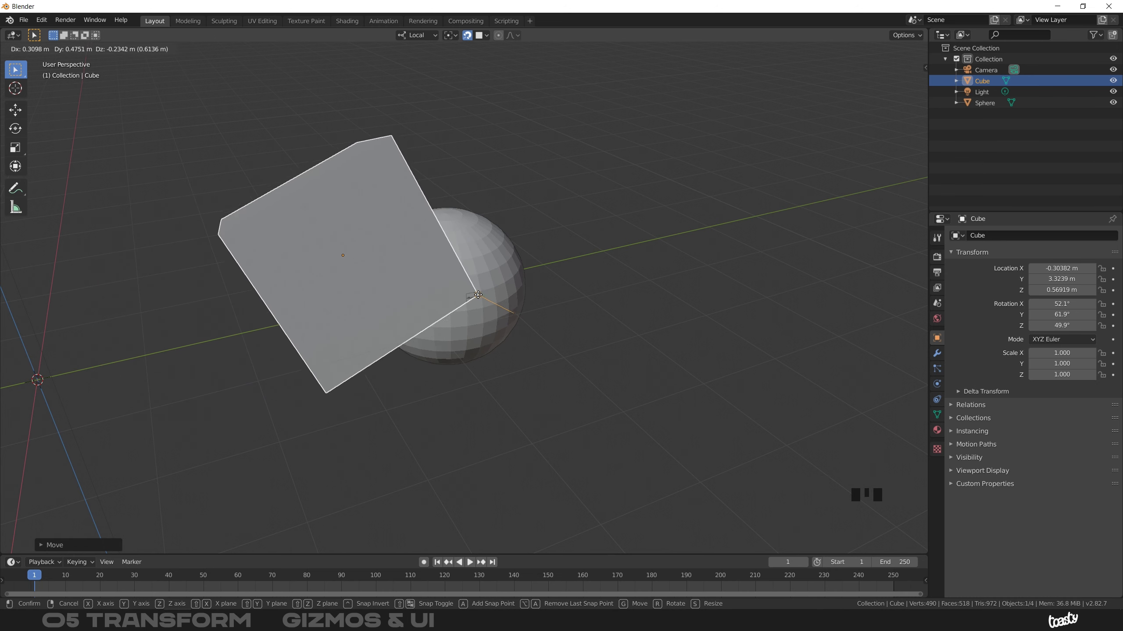
left_click(425, 270)
Snap the cube's center onto the sphere's upper surface and flatten the cube along Z to a scale of about -0.128.
left_click(483, 37)
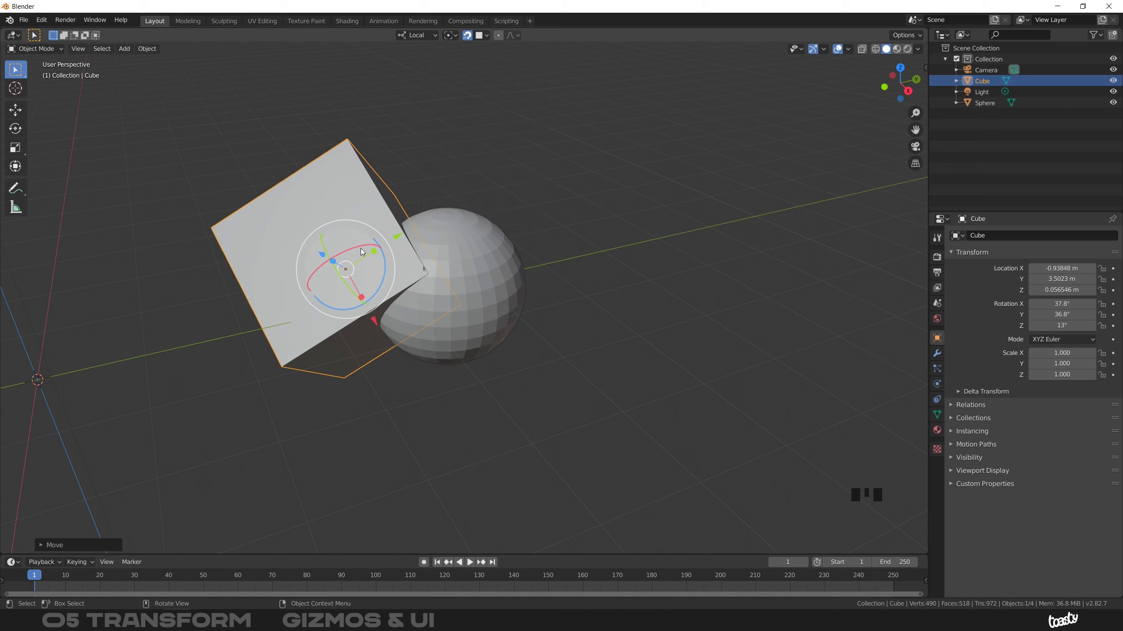
key("g")
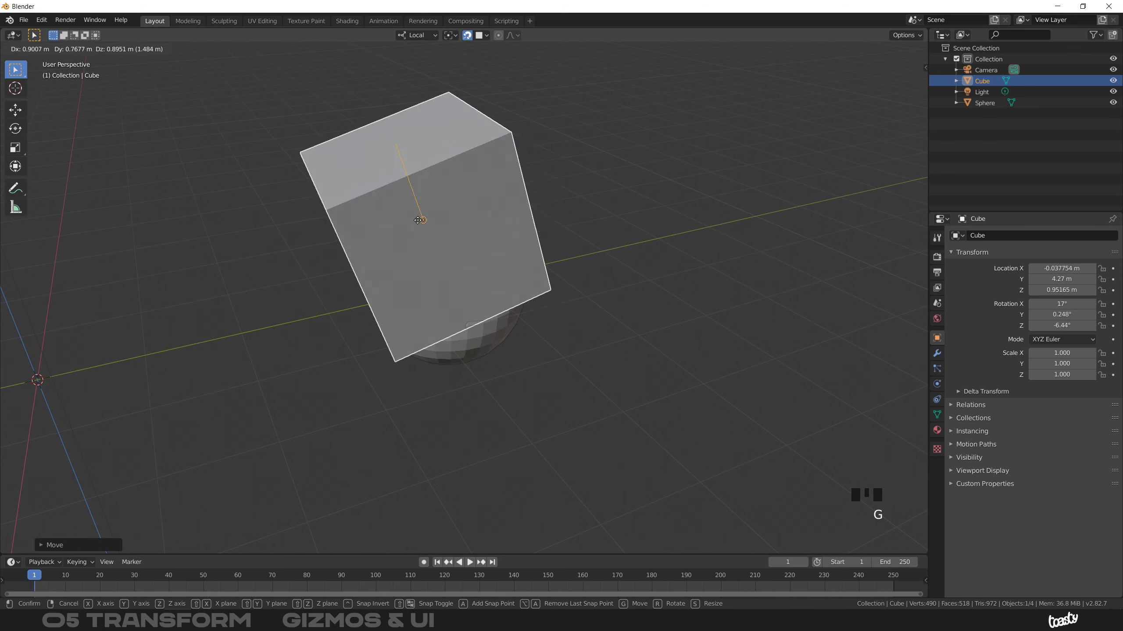
left_click(443, 242)
key("s")
key("z")
left_click(432, 241)
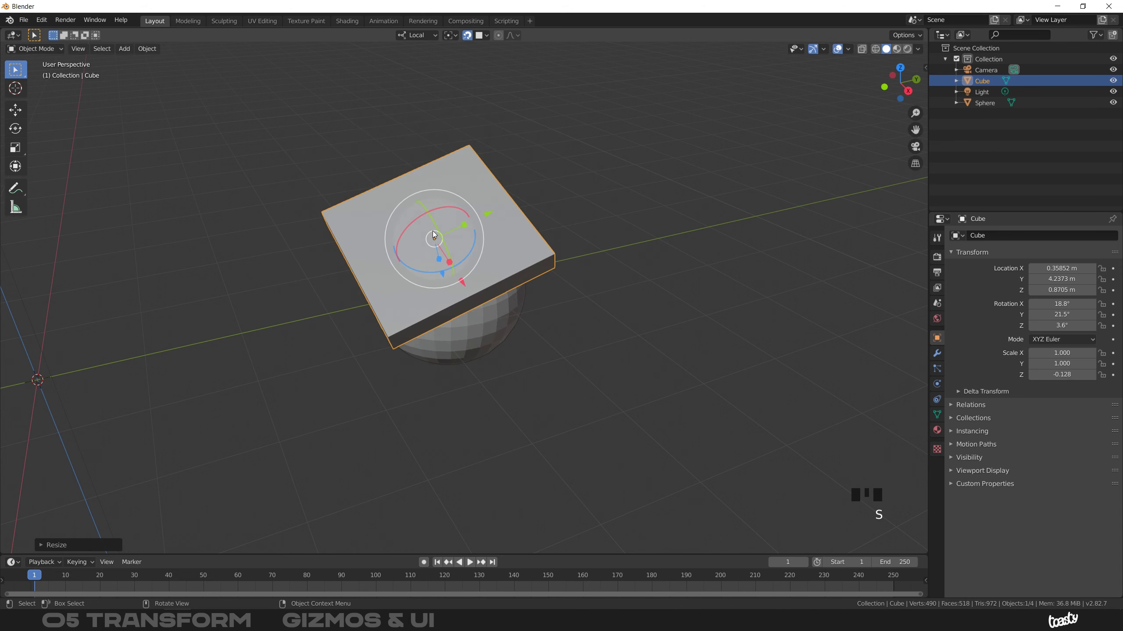
Slide the flattened cube to another face of the sphere and shrink it uniformly to an X and Y scale of about 0.294.
key("g")
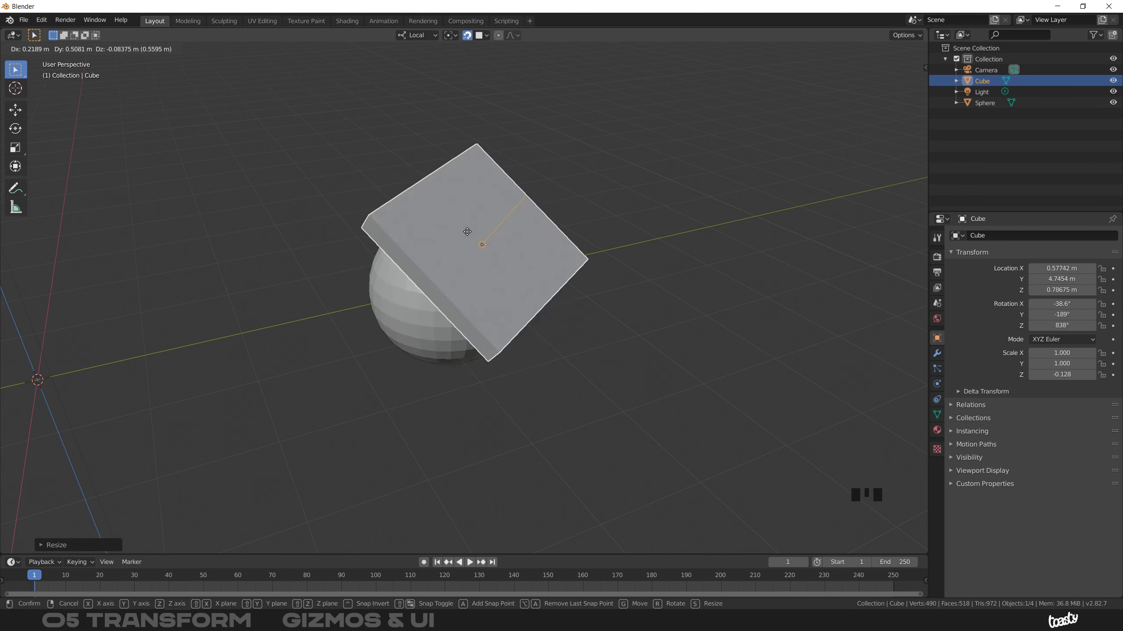
key("s")
left_click(426, 256)
Review the snap settings and toggle snapping on and off, leaving it turned off.
left_click(486, 35)
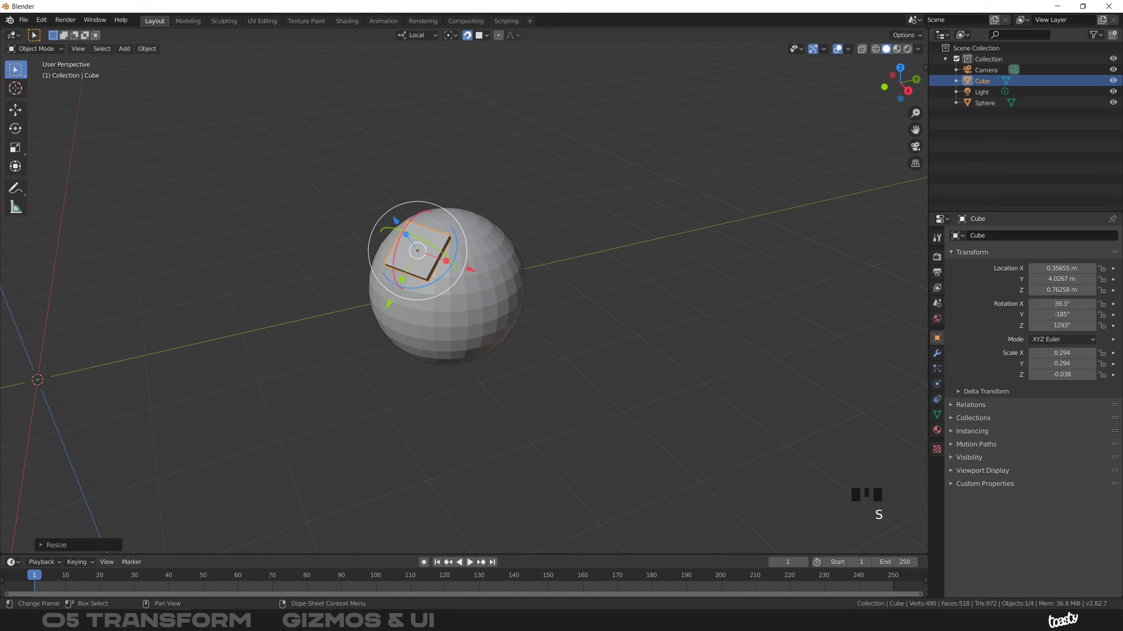
middle_click_drag(291, 364, 306, 370)
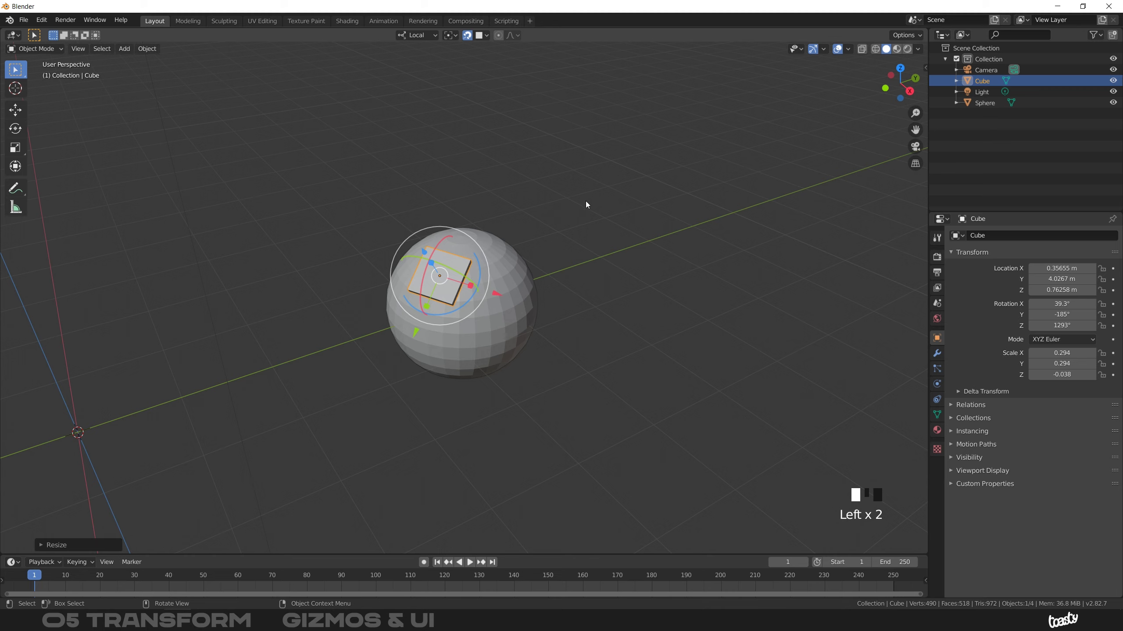
key("shift")
key("shift+Tab")
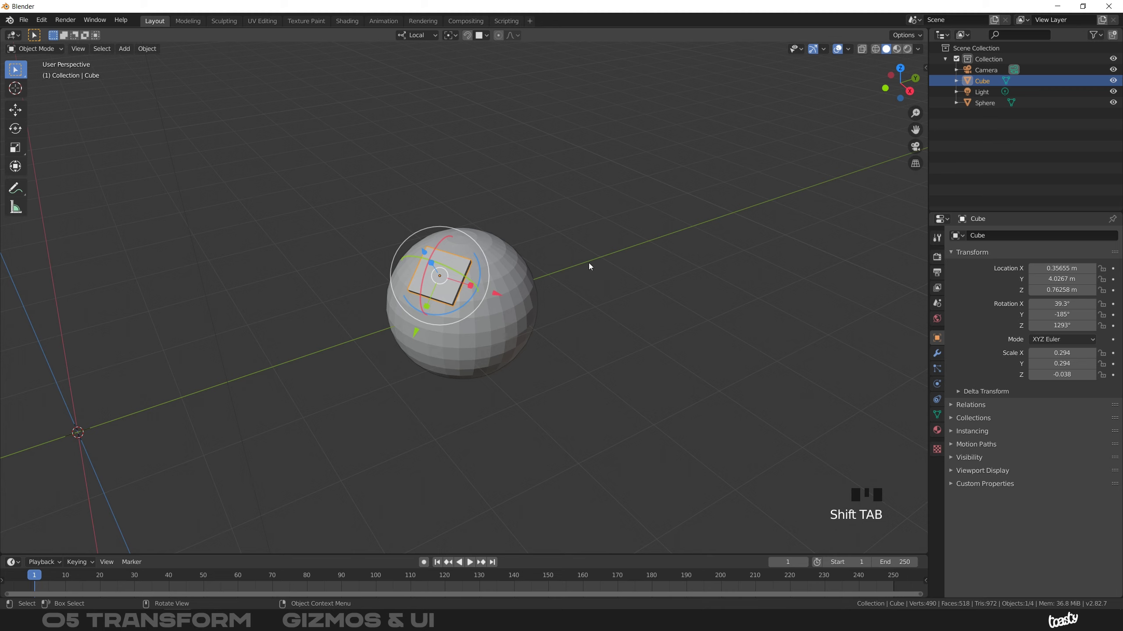
key("shift+Tab")
key("shift+Tab")
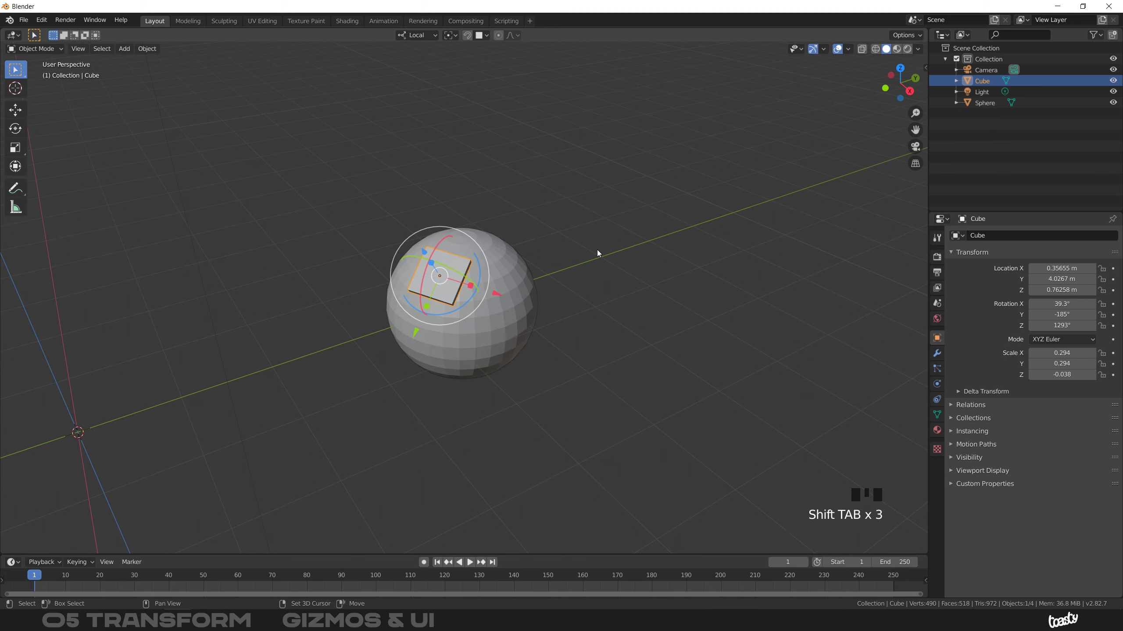